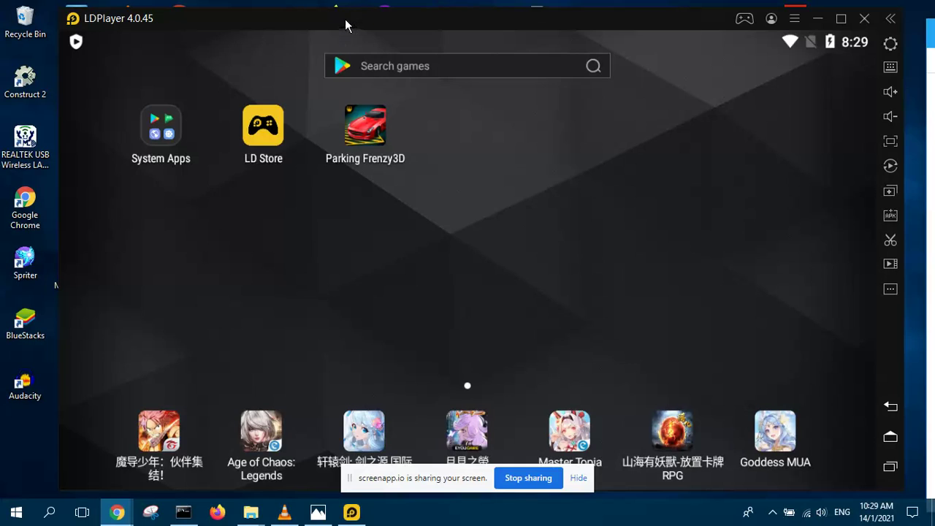
Check the ADB Debug connection options in the emulator's other settings, and close the settings without saving
{"action": "left_click_drag", "start_coordinate": [344, 25], "coordinate": [361, 64]}
{"action": "left_click_drag", "start_coordinate": [260, 61], "coordinate": [237, 21]}
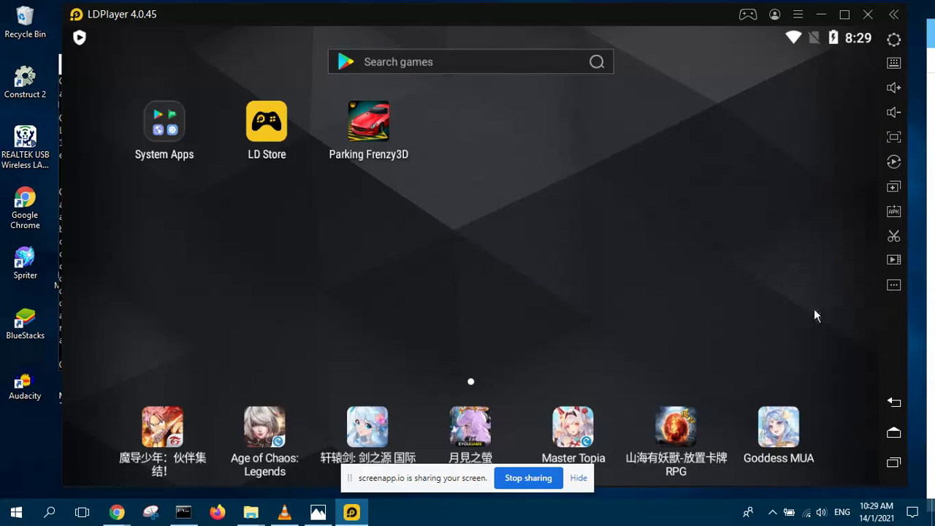
{"action": "left_click", "coordinate": [895, 41]}
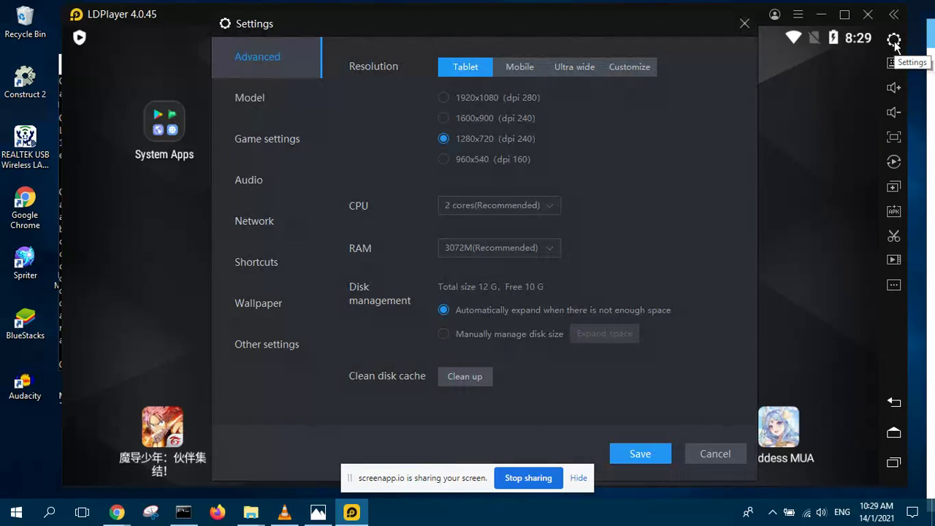
{"action": "left_click", "coordinate": [265, 343]}
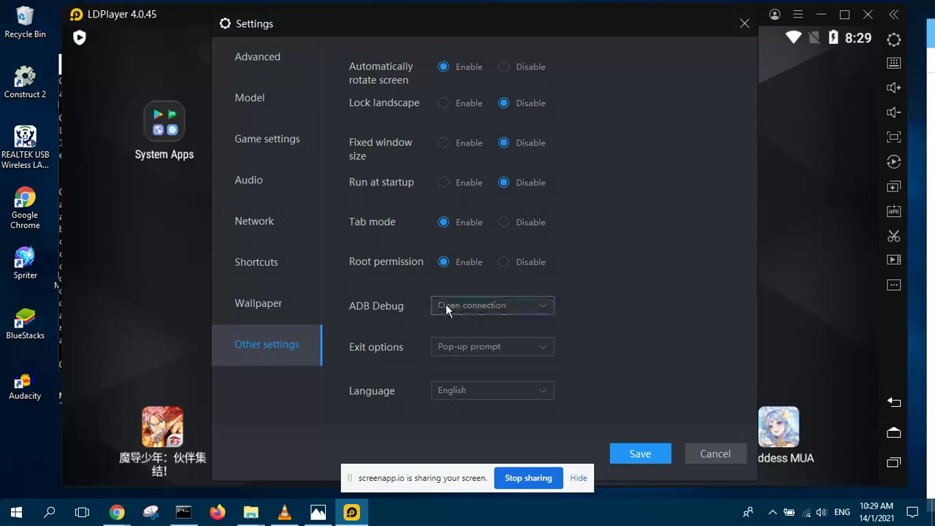
{"action": "left_click", "coordinate": [548, 304]}
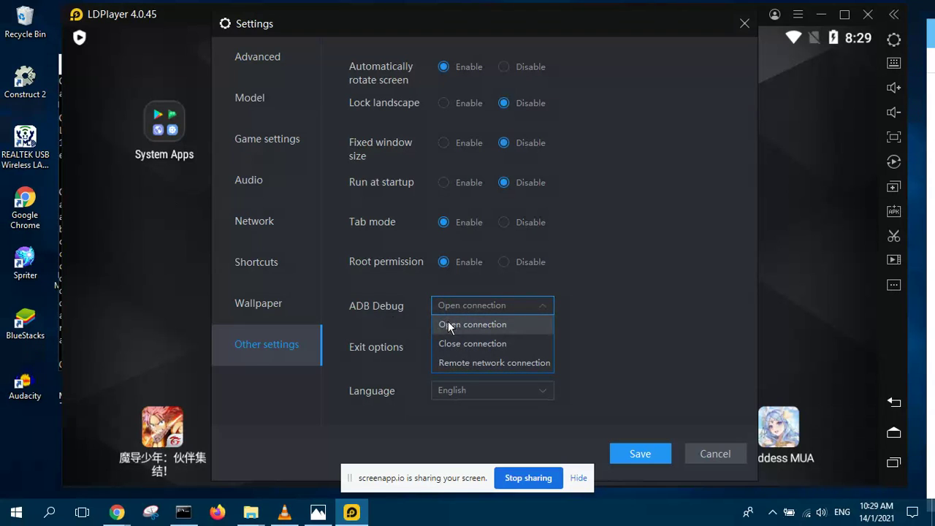
{"action": "left_click", "coordinate": [619, 278]}
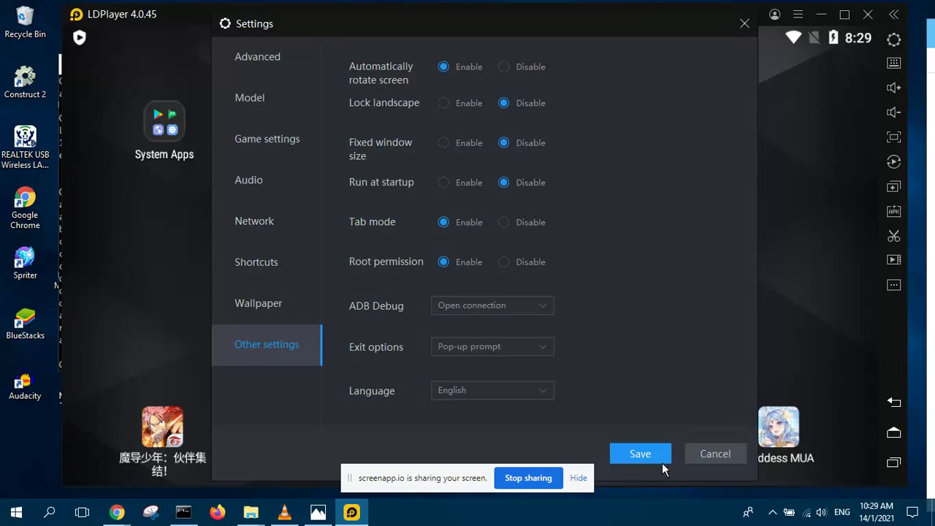
{"action": "left_click", "coordinate": [697, 449]}
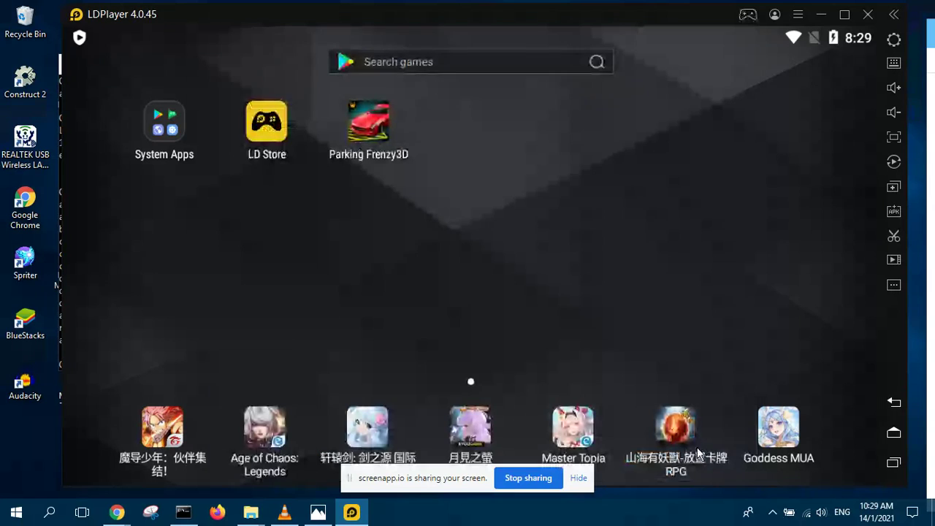
{"action": "left_click", "coordinate": [579, 479]}
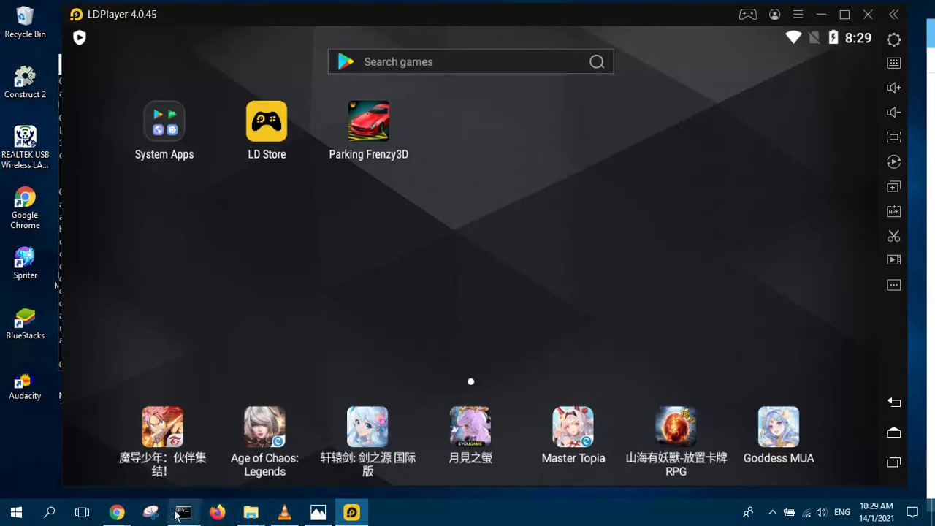
Switch to Chrome, review the SDK Platform-Tools download links on the release notes page after dismissing the badge pop-up, and minimise the browser
{"action": "mouse_move", "coordinate": [115, 518]}
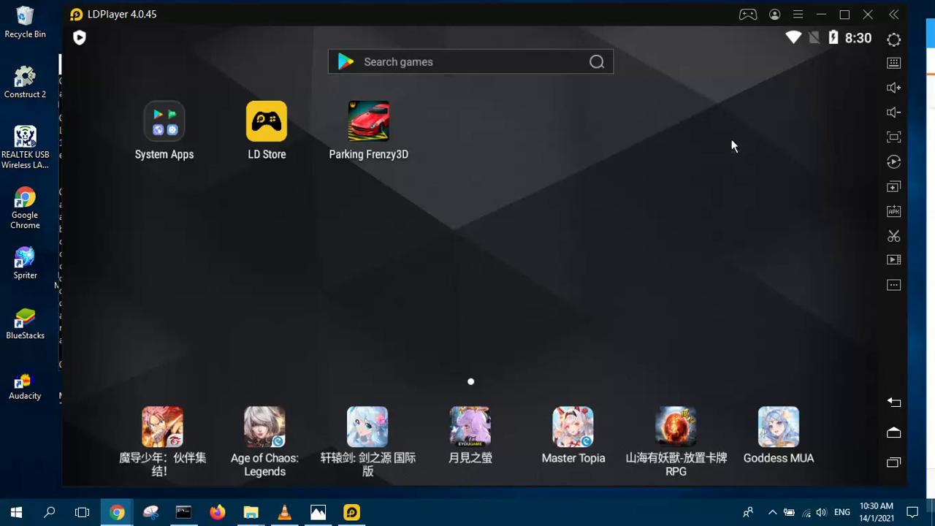
{"action": "mouse_move", "coordinate": [116, 511]}
{"action": "key", "text": "alt+Tab"}
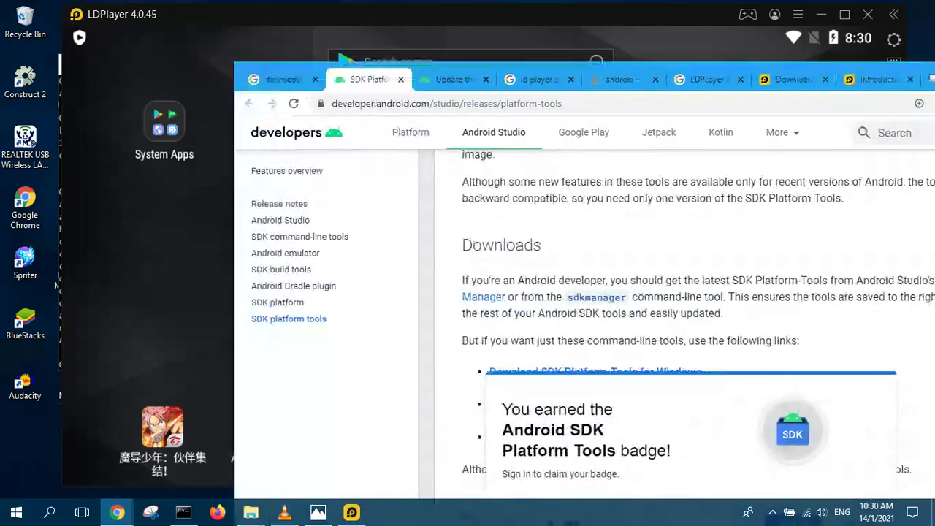
{"action": "scroll", "coordinate": [468, 281], "scroll_direction": "up", "scroll_amount": 3}
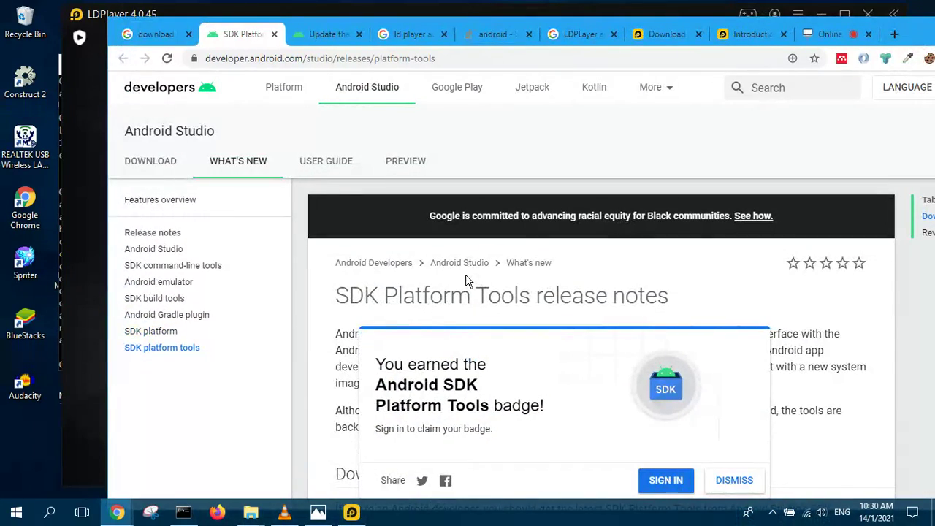
{"action": "left_click", "coordinate": [727, 482]}
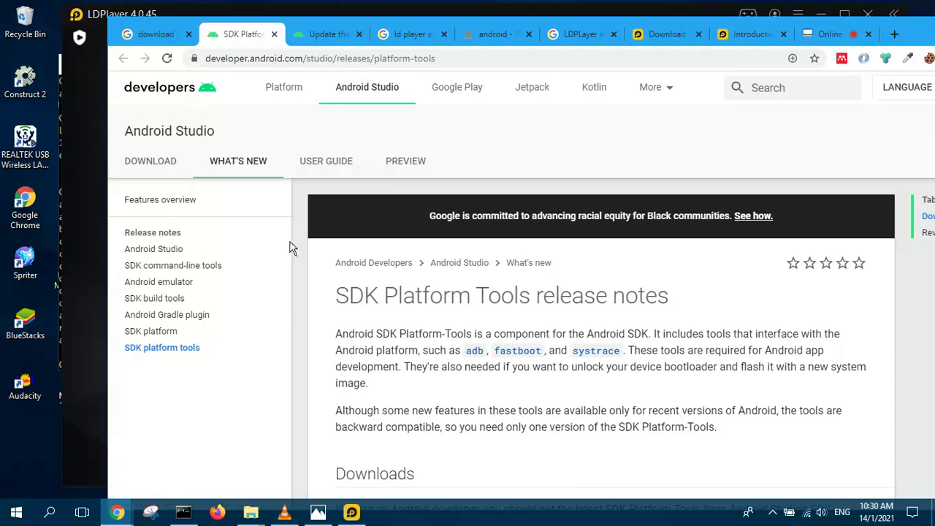
{"action": "scroll", "coordinate": [475, 358], "scroll_direction": "down", "scroll_amount": 4}
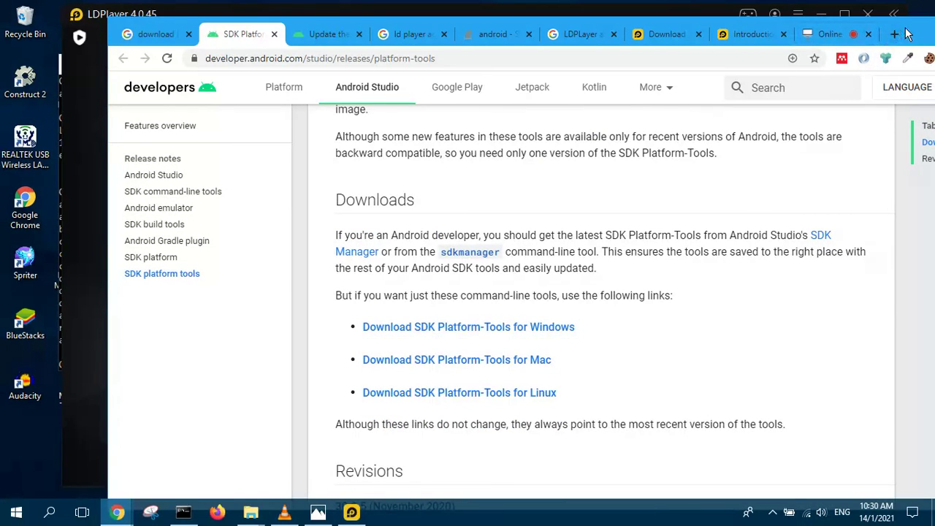
{"action": "left_click_drag", "start_coordinate": [906, 34], "coordinate": [794, 52]}
{"action": "left_click", "coordinate": [823, 54]}
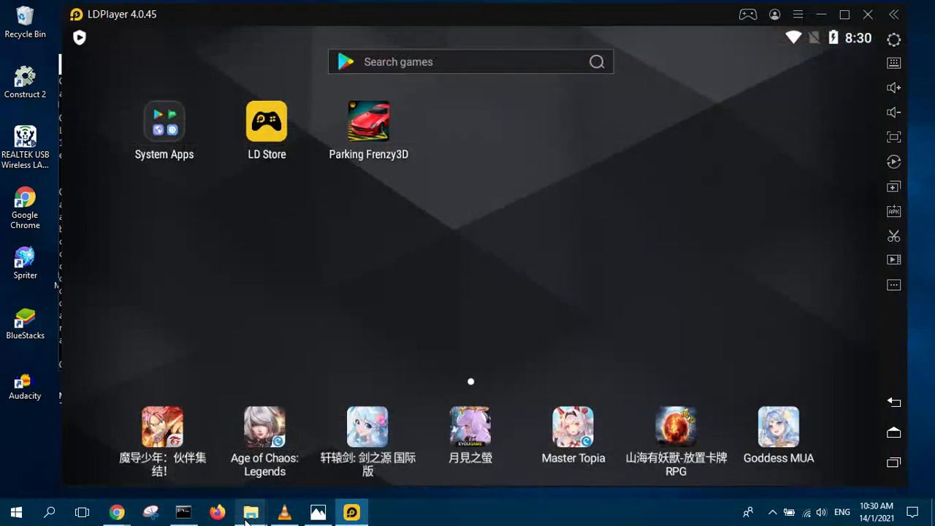
Switch to File Explorer, locate platform-tools_r30.0.5-windows.zip in D:\_HackingAndroid, and open the extracted platform-tools folder
{"action": "mouse_move", "coordinate": [251, 520]}
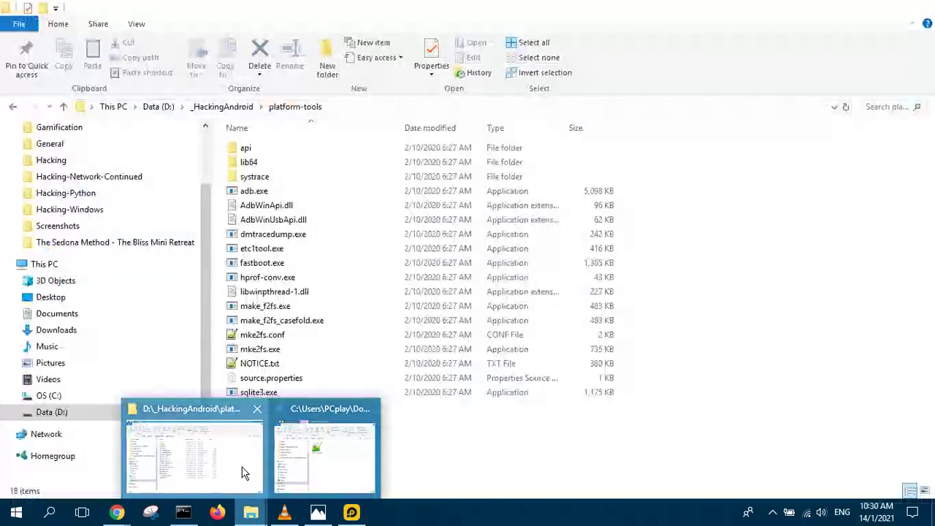
{"action": "left_click", "coordinate": [247, 476]}
{"action": "left_click", "coordinate": [241, 107]}
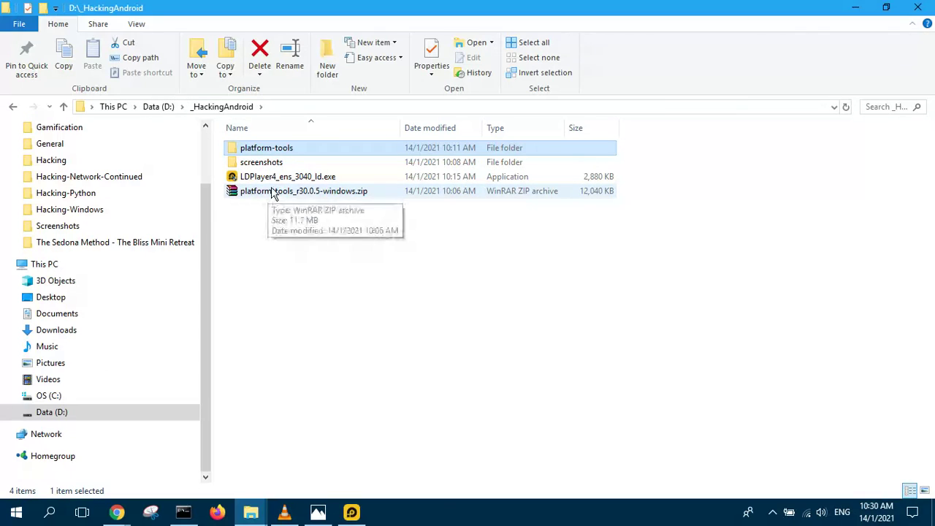
{"action": "left_click", "coordinate": [268, 193]}
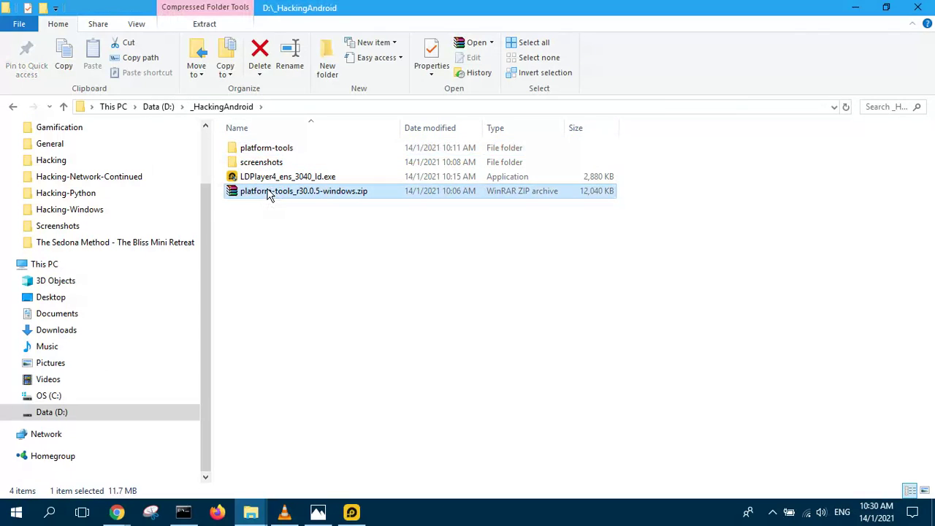
{"action": "left_click", "coordinate": [268, 150]}
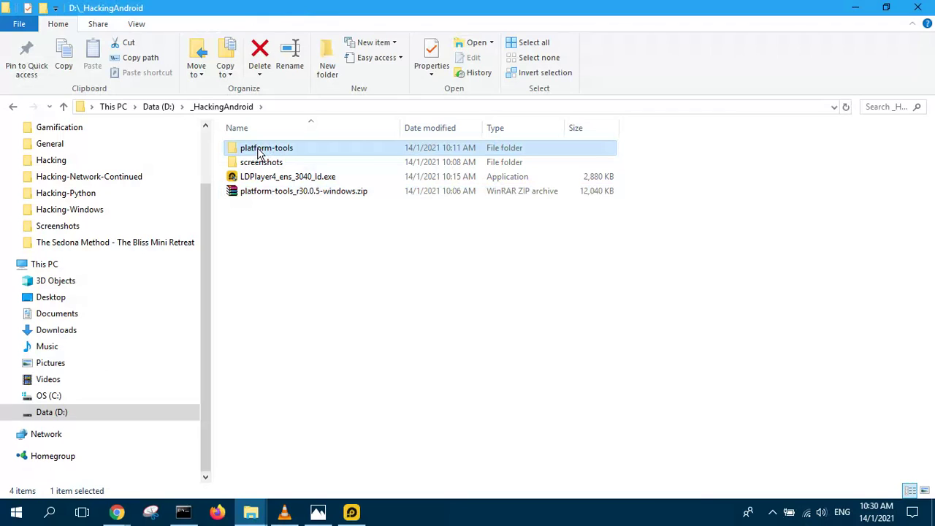
{"action": "double_click", "coordinate": [264, 150]}
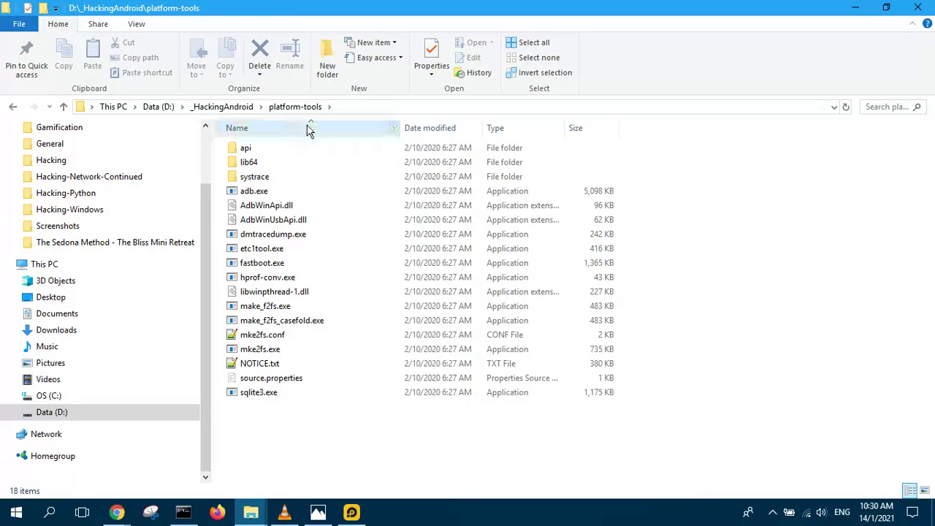
Copy the full folder path D:\_HackingAndroid\platform-tools to the clipboard
{"action": "left_click", "coordinate": [361, 107]}
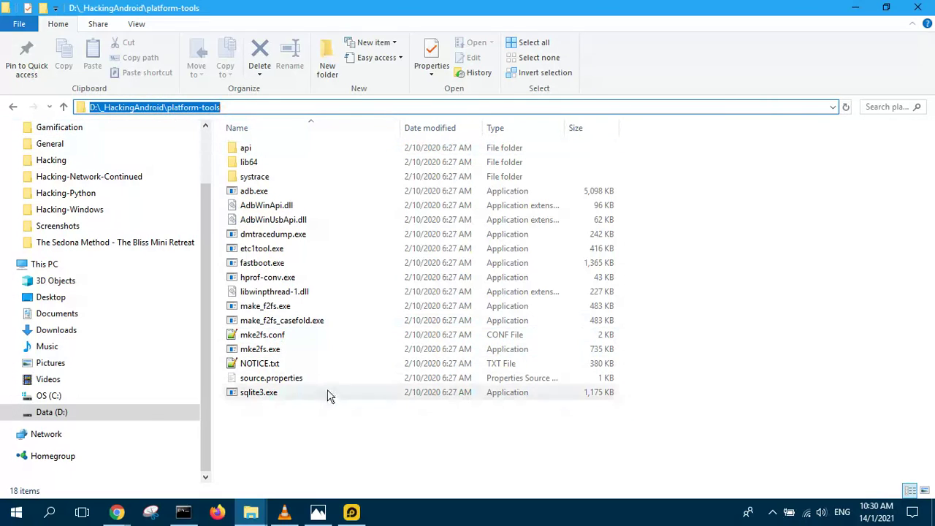
{"action": "left_click", "coordinate": [183, 512]}
{"action": "left_click", "coordinate": [694, 430]}
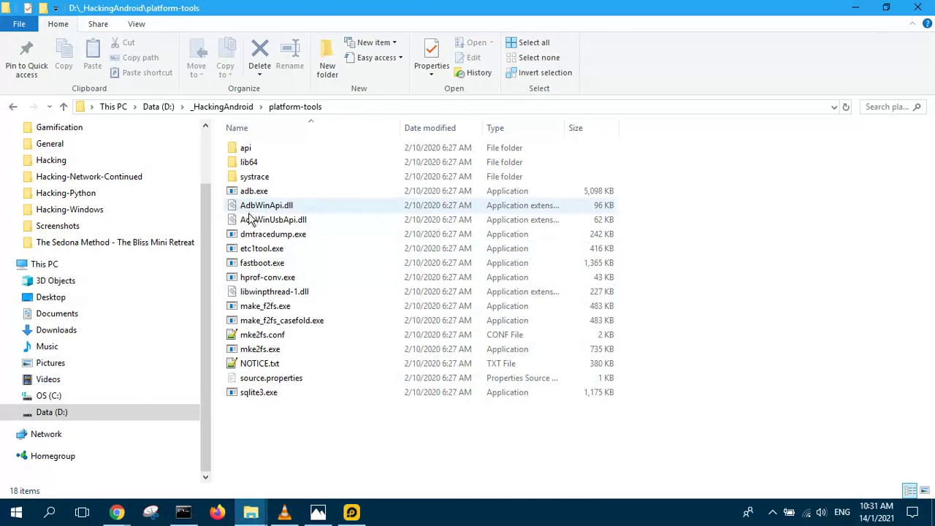
{"action": "left_click", "coordinate": [340, 106]}
{"action": "key", "text": "ctrl+c"}
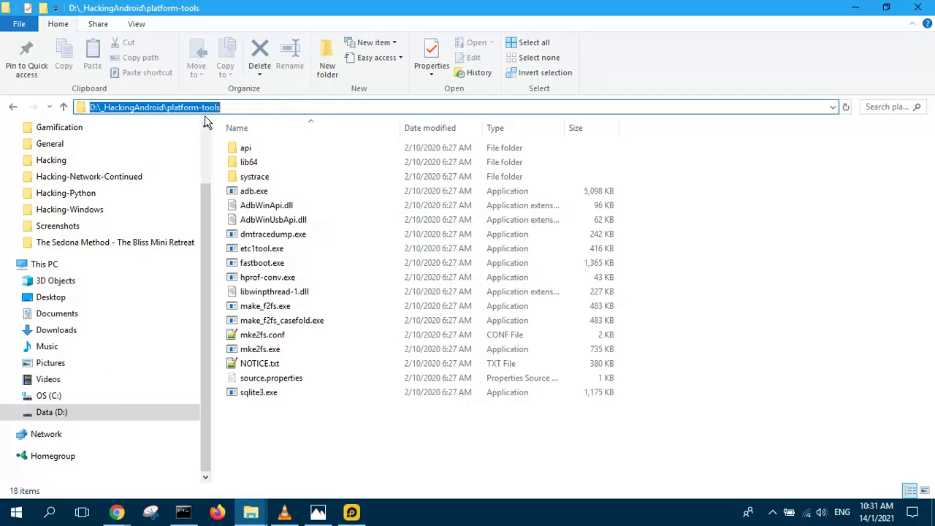
{"action": "right_click", "coordinate": [205, 110]}
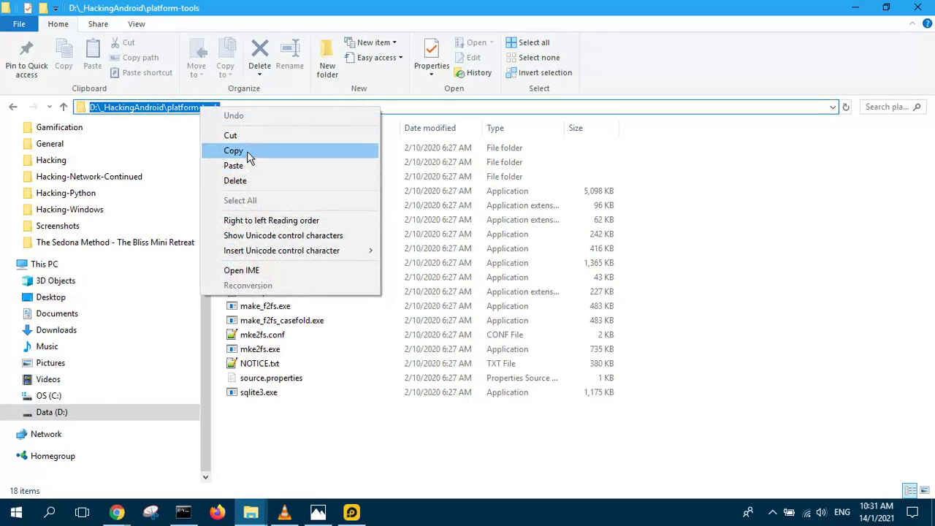
{"action": "left_click", "coordinate": [244, 152]}
Search Windows for the system environment variables settings and bring up the System Properties dialog
{"action": "right_click", "coordinate": [16, 512]}
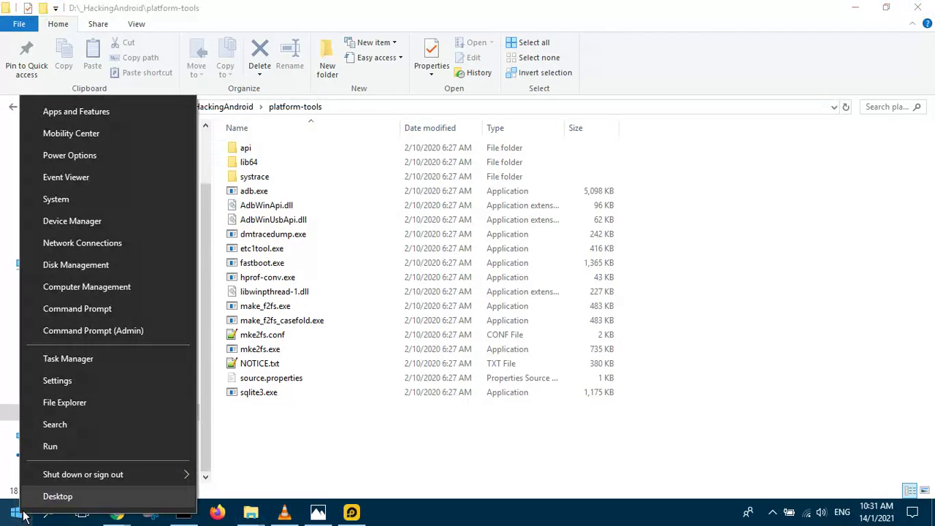
{"action": "left_click", "coordinate": [64, 424]}
{"action": "type", "text": "environ"}
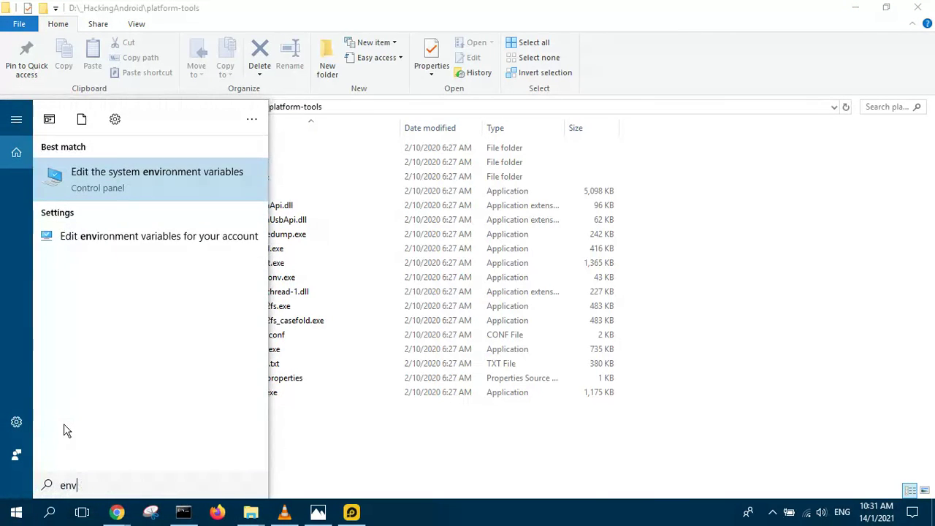
{"action": "left_click", "coordinate": [126, 186]}
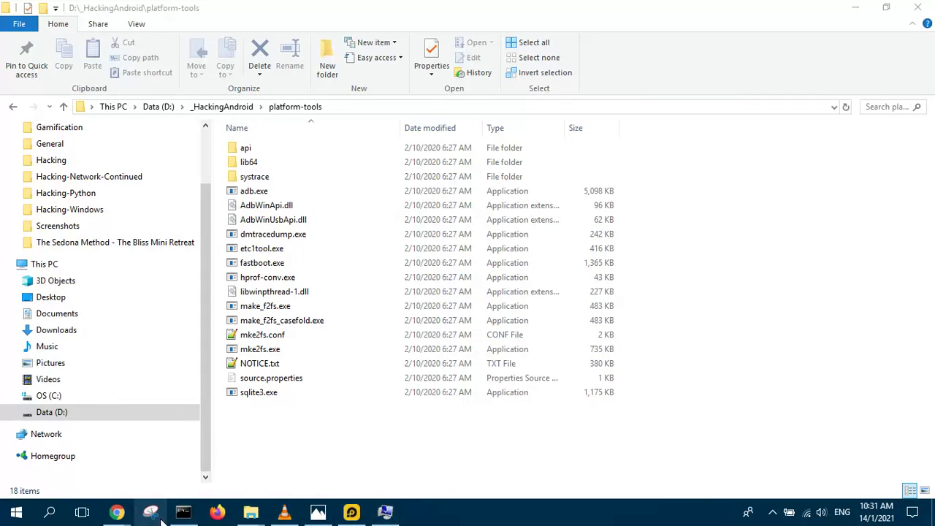
{"action": "right_click", "coordinate": [11, 517]}
{"action": "left_click", "coordinate": [69, 426]}
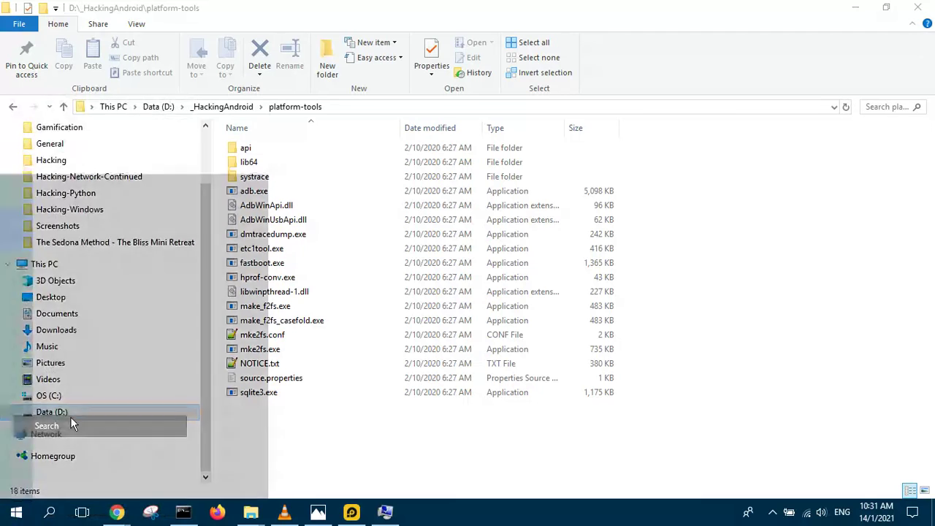
{"action": "type", "text": "envi"}
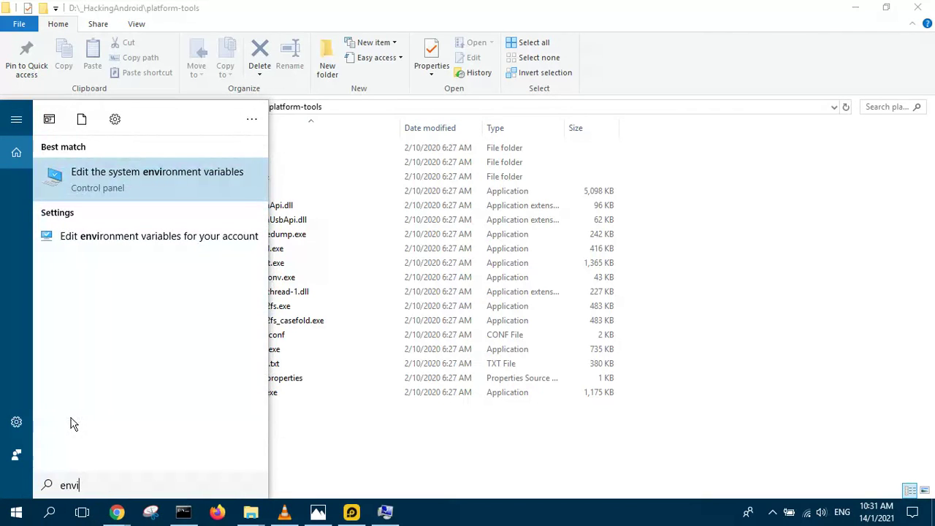
{"action": "left_click", "coordinate": [152, 243]}
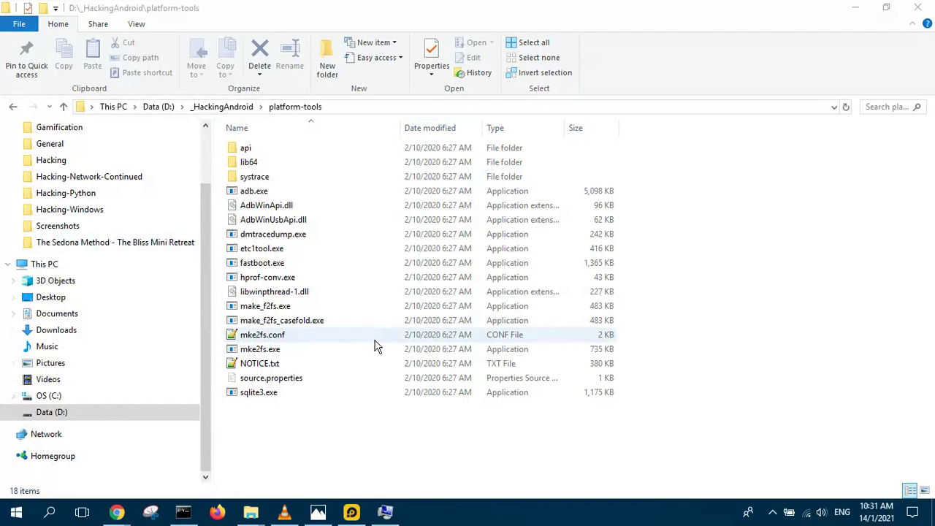
{"action": "left_click", "coordinate": [385, 512]}
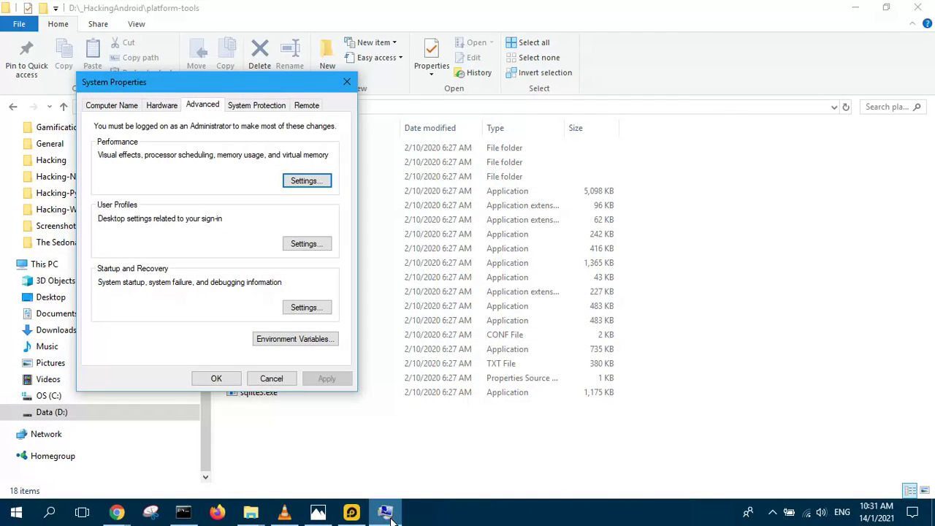
{"action": "left_click_drag", "start_coordinate": [229, 82], "coordinate": [274, 76]}
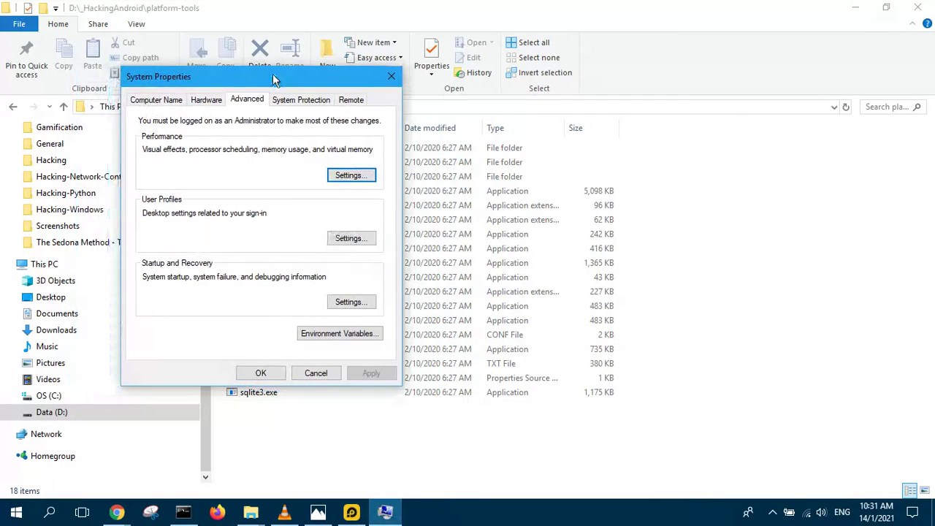
Add D:\_HackingAndroid\platform-tools as a new entry in the system Path environment variable
{"action": "left_click", "coordinate": [325, 335]}
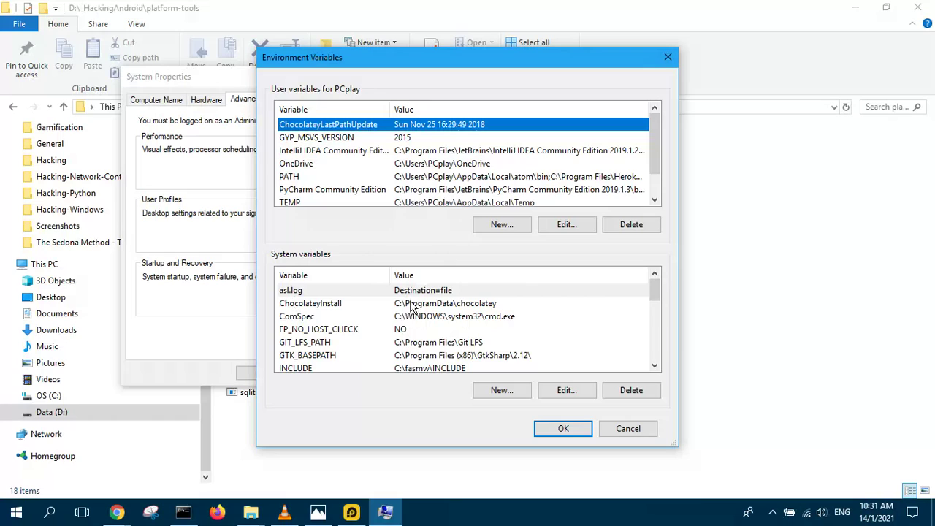
{"action": "scroll", "coordinate": [412, 312], "scroll_direction": "down", "scroll_amount": 1}
{"action": "scroll", "coordinate": [407, 330], "scroll_direction": "down", "scroll_amount": 1}
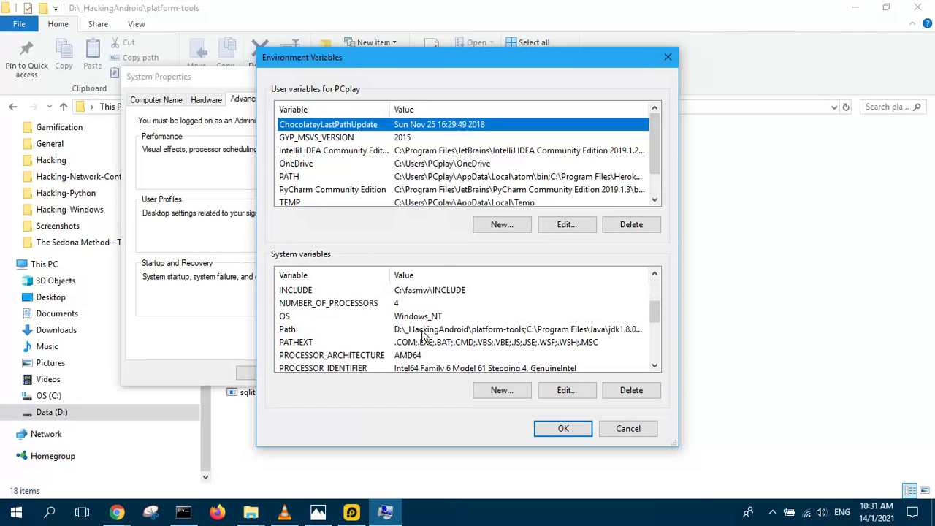
{"action": "left_click", "coordinate": [424, 330]}
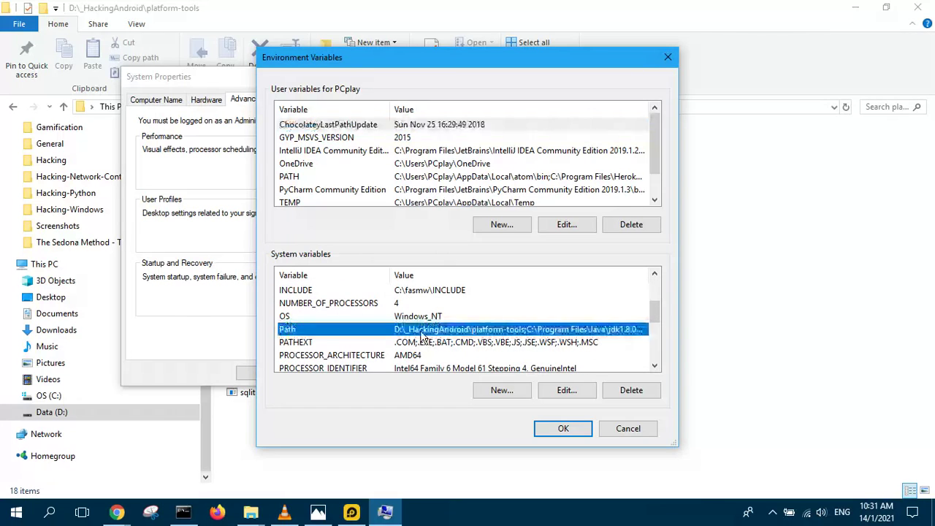
{"action": "left_click", "coordinate": [559, 395]}
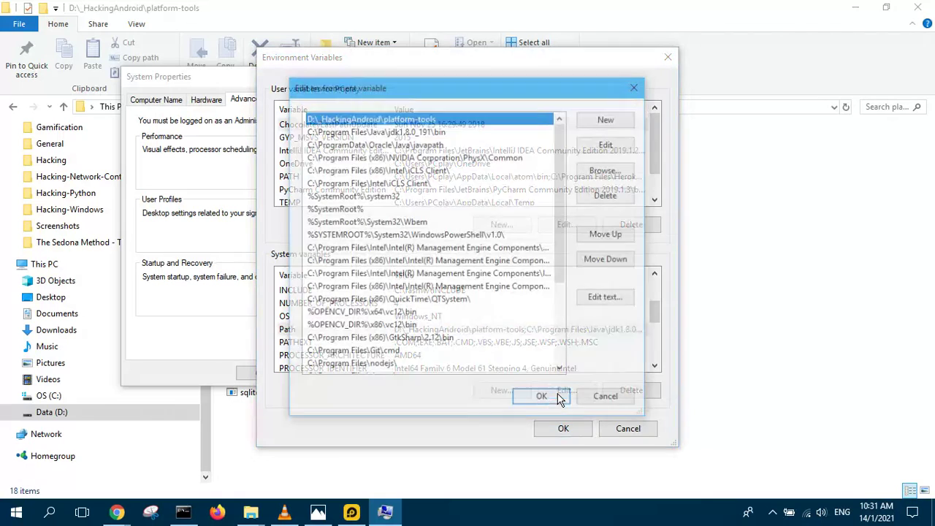
{"action": "left_click", "coordinate": [613, 120]}
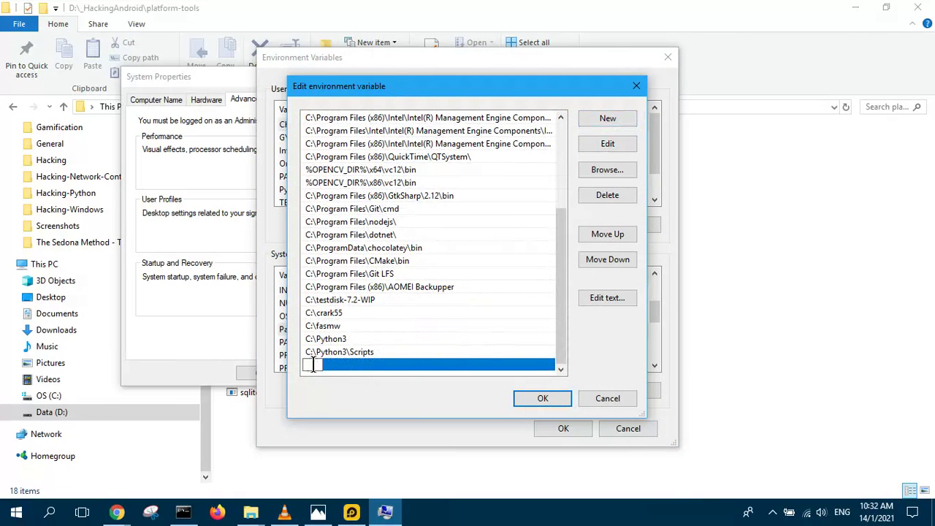
{"action": "key", "text": "ctrl+v"}
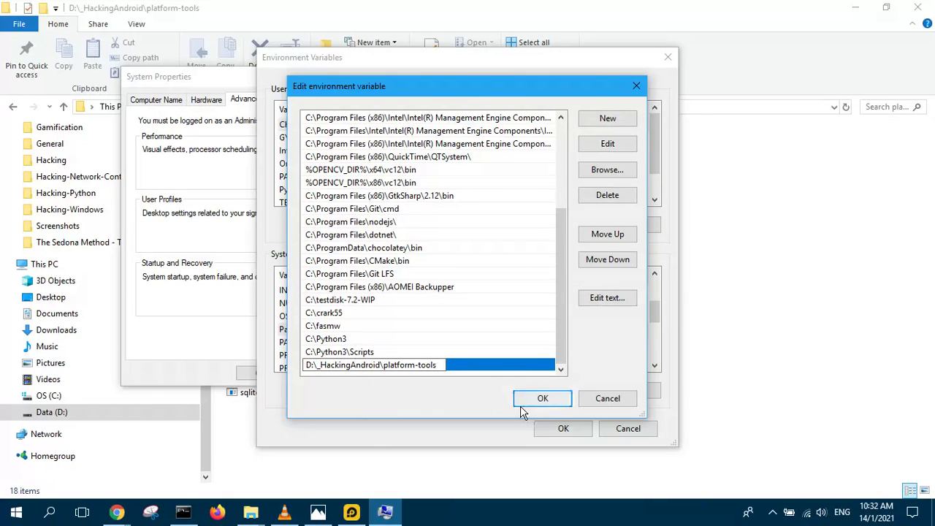
{"action": "left_click", "coordinate": [581, 365]}
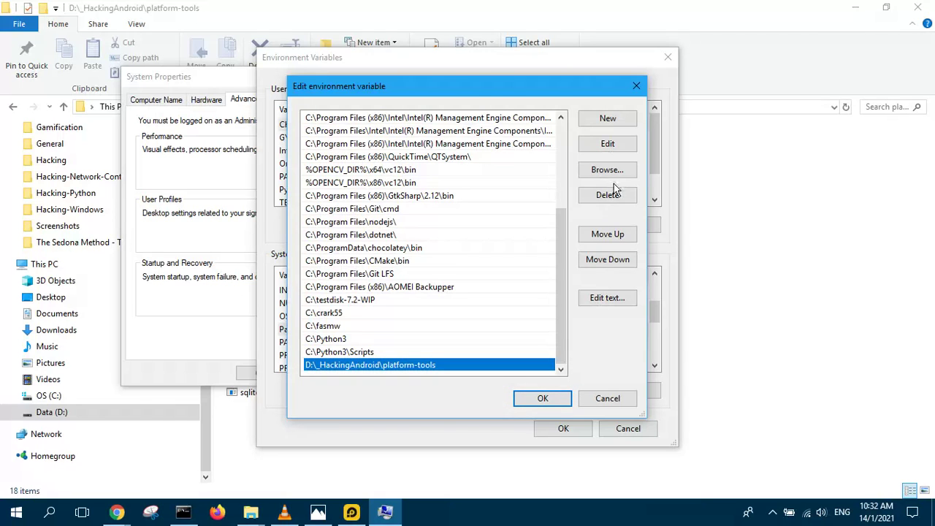
Move the new D:\_HackingAndroid\platform-tools entry up to the very beginning of the Path list
{"action": "left_click", "coordinate": [615, 238]}
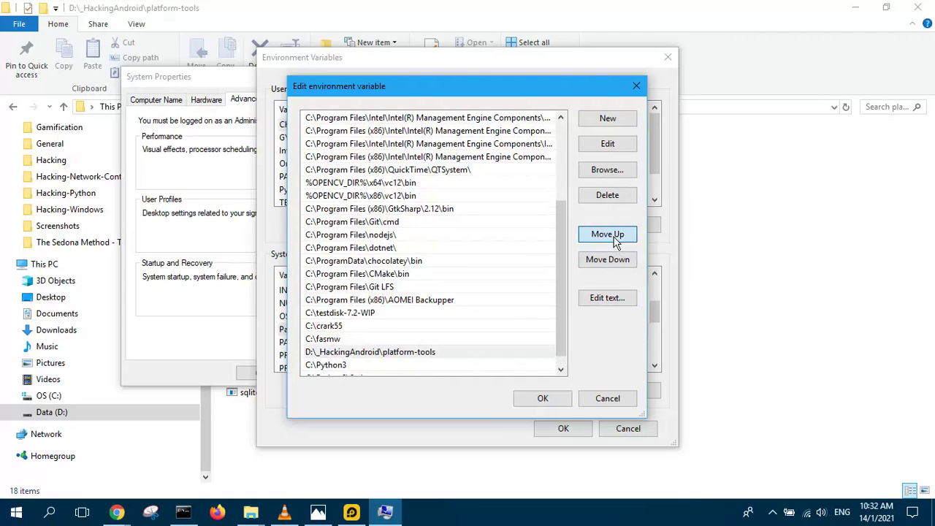
{"action": "left_click", "coordinate": [614, 238]}
{"action": "left_click", "coordinate": [615, 239]}
{"action": "left_click", "coordinate": [614, 238]}
{"action": "left_click", "coordinate": [615, 238]}
{"action": "left_click", "coordinate": [614, 239]}
{"action": "left_click", "coordinate": [614, 238]}
{"action": "left_click", "coordinate": [614, 238]}
{"action": "left_click", "coordinate": [615, 238]}
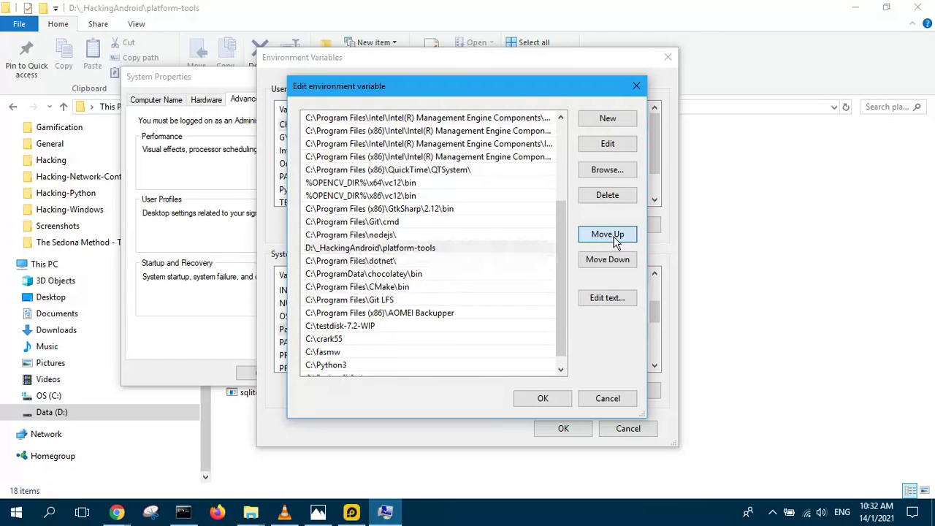
{"action": "left_click", "coordinate": [614, 238]}
{"action": "left_click", "coordinate": [614, 238]}
{"action": "left_click", "coordinate": [614, 238]}
{"action": "left_click", "coordinate": [614, 238]}
{"action": "left_click", "coordinate": [615, 238]}
{"action": "left_click", "coordinate": [614, 238]}
{"action": "left_click", "coordinate": [614, 239]}
{"action": "left_click", "coordinate": [614, 238]}
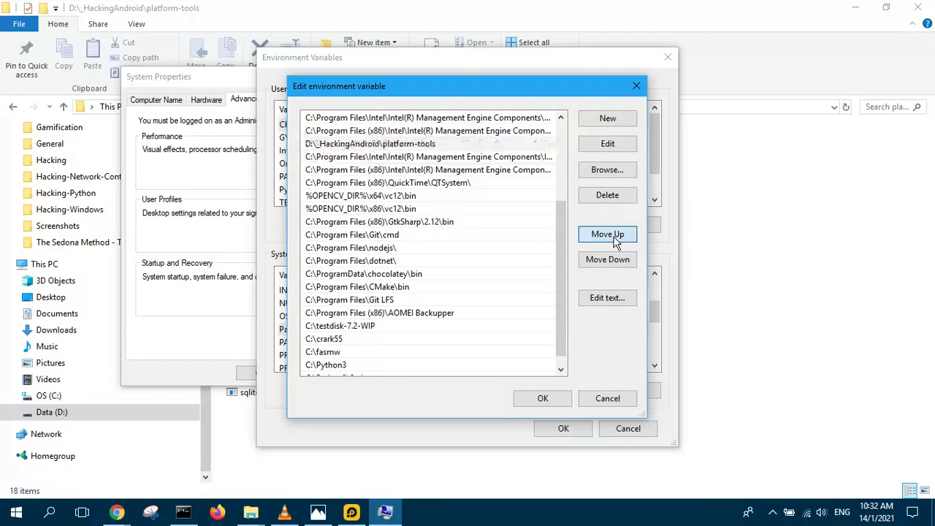
{"action": "left_click", "coordinate": [614, 238]}
{"action": "left_click", "coordinate": [614, 238]}
{"action": "left_click", "coordinate": [614, 238]}
{"action": "left_click", "coordinate": [614, 238]}
{"action": "left_click", "coordinate": [614, 238]}
{"action": "left_click", "coordinate": [614, 239]}
{"action": "left_click", "coordinate": [615, 238]}
{"action": "left_click", "coordinate": [614, 238]}
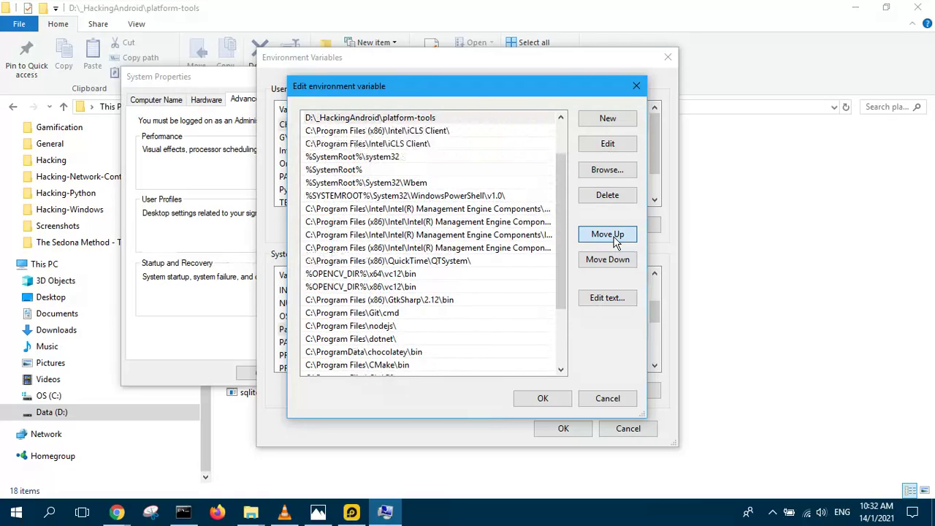
{"action": "left_click", "coordinate": [615, 238]}
{"action": "left_click", "coordinate": [615, 239]}
{"action": "left_click", "coordinate": [614, 238]}
{"action": "left_click", "coordinate": [614, 238]}
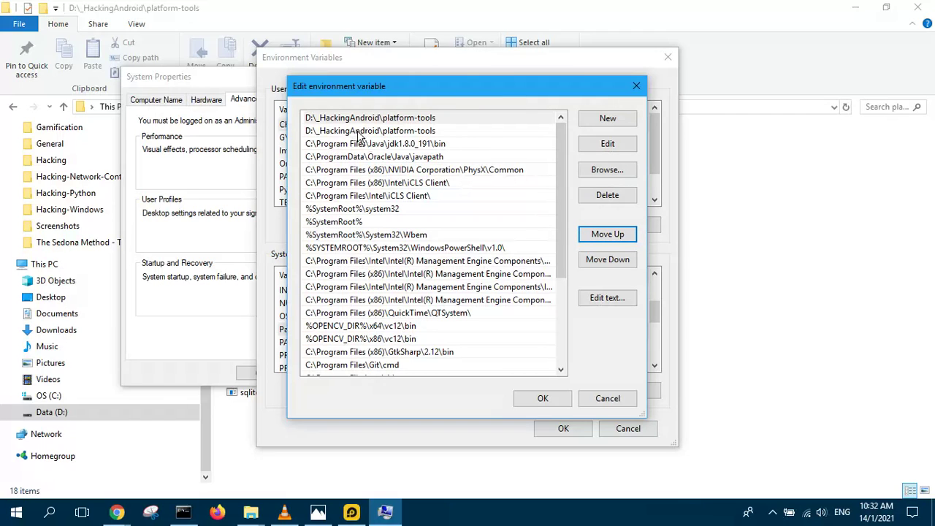
Delete the duplicate platform-tools entry from Path, save the environment variables and close System Properties
{"action": "left_click", "coordinate": [619, 199]}
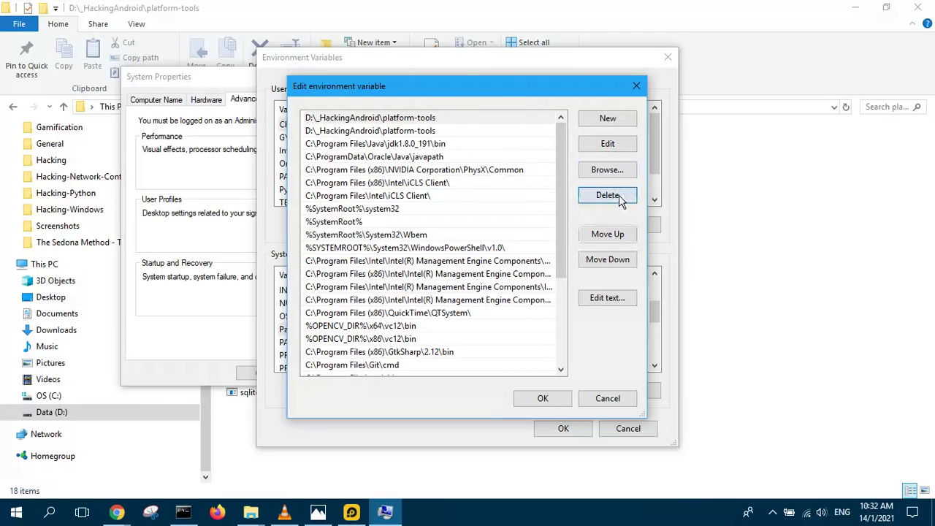
{"action": "left_click", "coordinate": [540, 399]}
{"action": "left_click", "coordinate": [563, 428]}
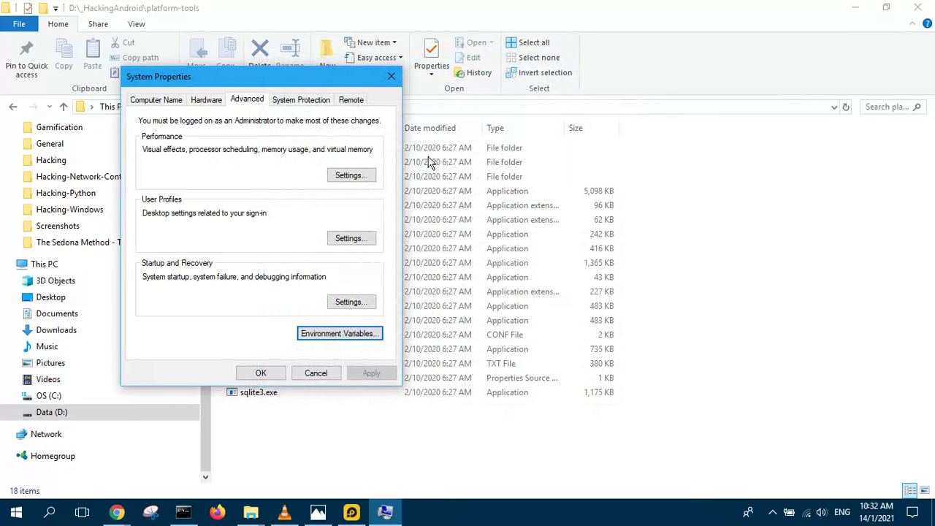
{"action": "left_click", "coordinate": [391, 77]}
Switch to Command Prompt, close the old session and start a fresh one
{"action": "left_click", "coordinate": [184, 515]}
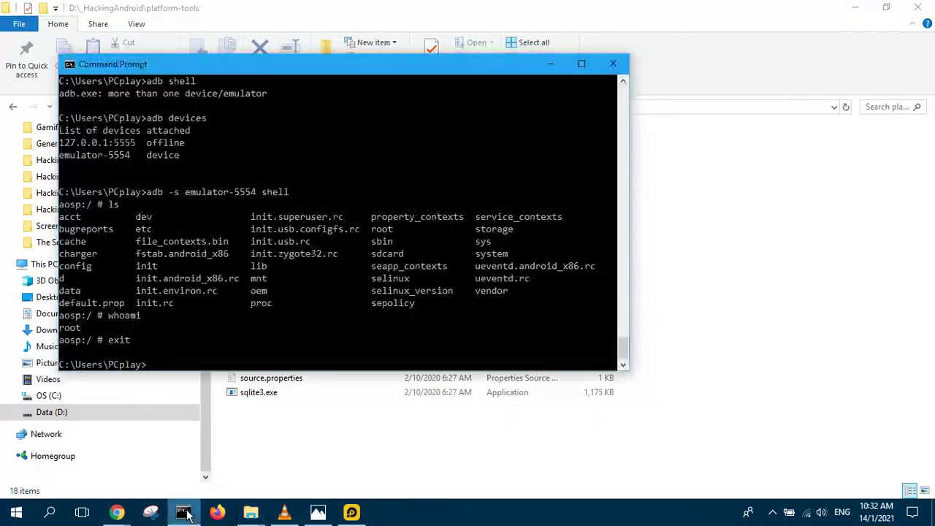
{"action": "left_click_drag", "start_coordinate": [496, 67], "coordinate": [680, 104]}
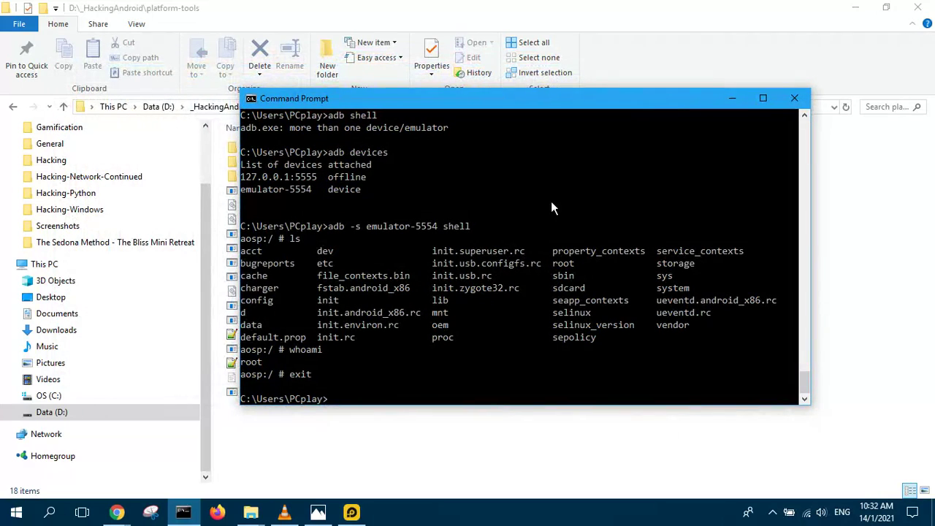
{"action": "left_click", "coordinate": [795, 98]}
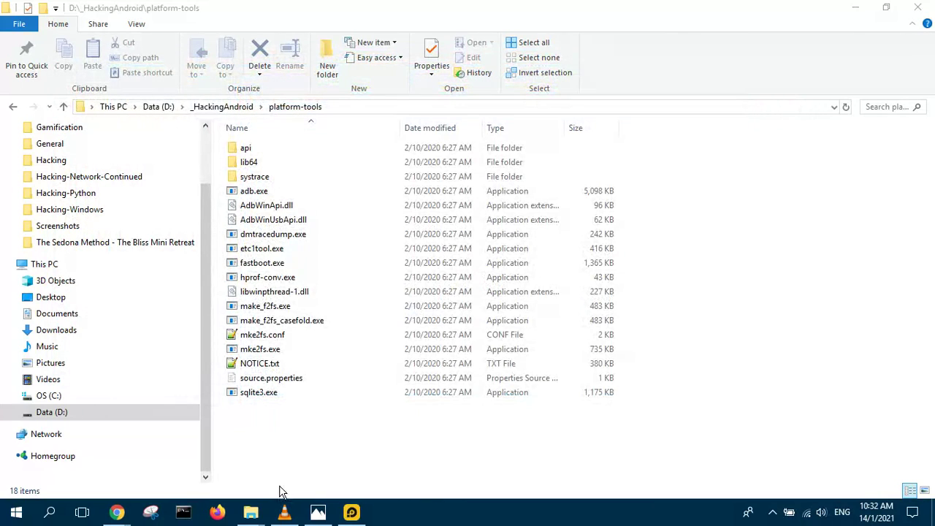
{"action": "left_click", "coordinate": [183, 513]}
{"action": "left_click_drag", "start_coordinate": [351, 123], "coordinate": [461, 133]}
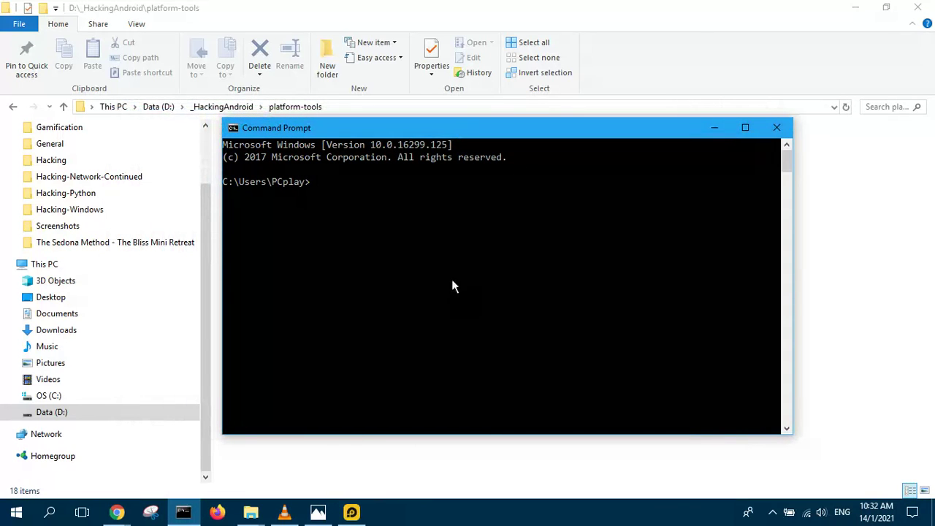
Place the LDPlayer window behind Command Prompt and list the attached devices with adb devices
{"action": "left_click", "coordinate": [352, 513]}
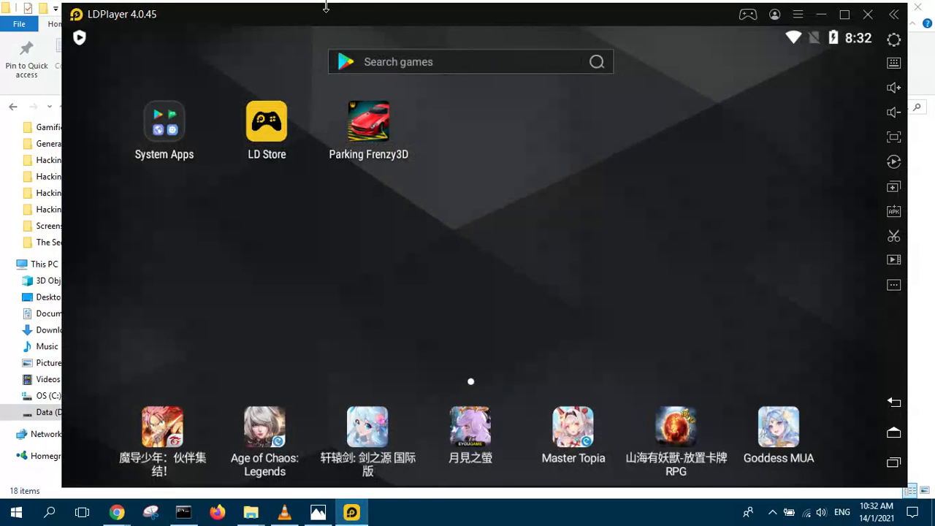
{"action": "left_click_drag", "start_coordinate": [325, 6], "coordinate": [359, 27]}
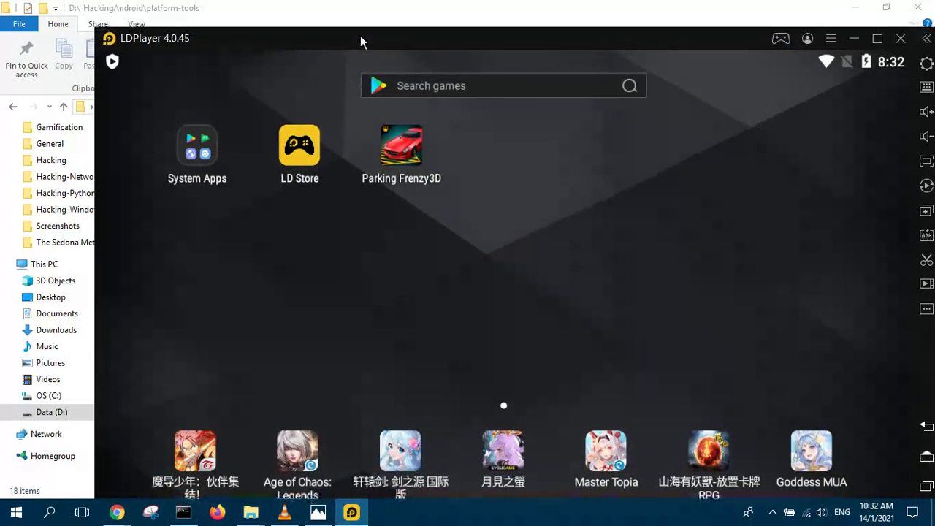
{"action": "left_click", "coordinate": [185, 514]}
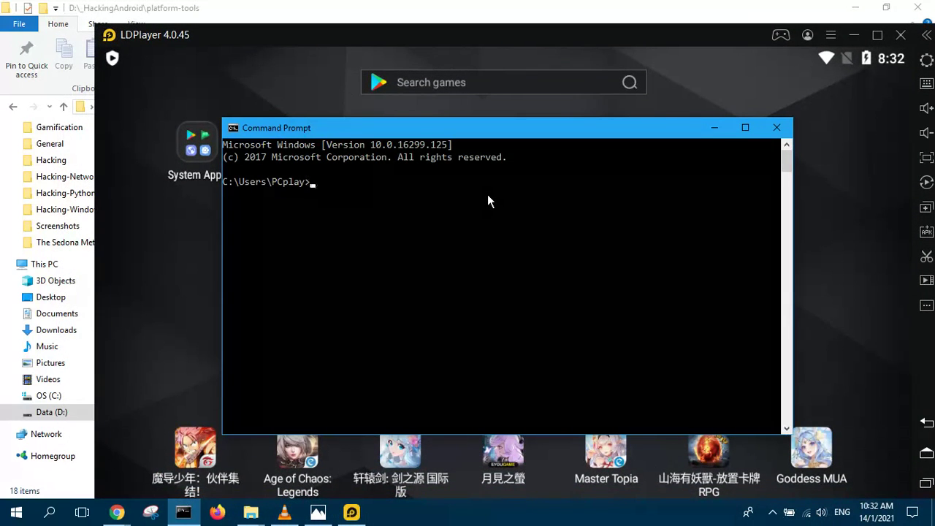
{"action": "type", "text": "adb devices"}
{"action": "key", "text": "Return"}
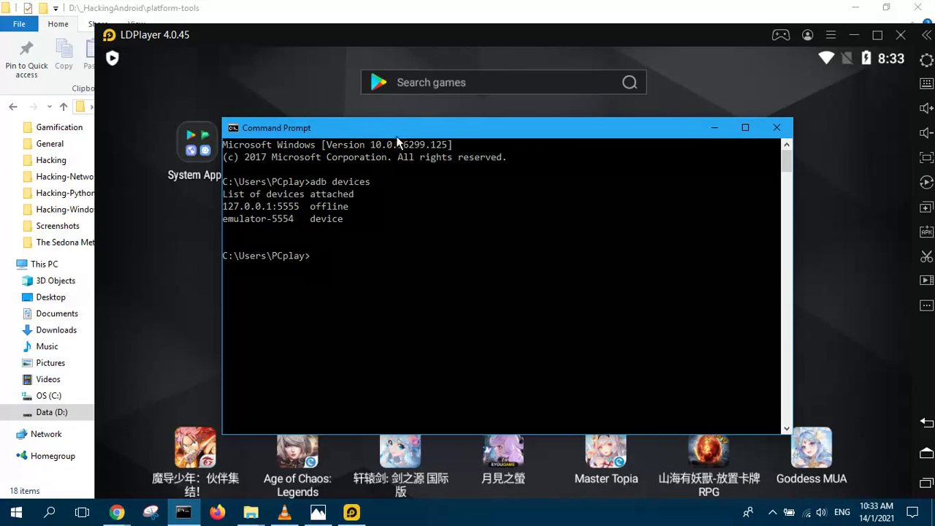
Open a shell on the emulator by running adb -s emulator-5554 shell
{"action": "left_click_drag", "start_coordinate": [385, 132], "coordinate": [522, 128]}
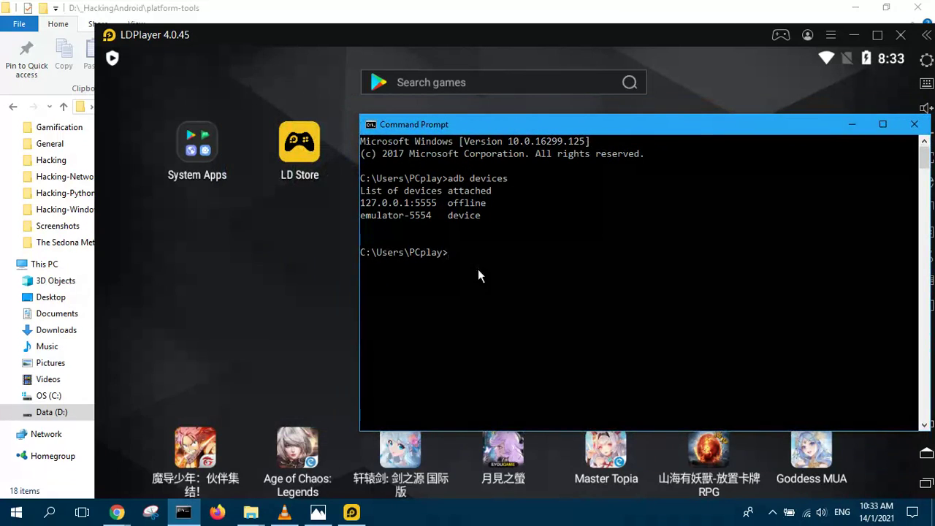
{"action": "type", "text": "adb"}
{"action": "type", "text": "-s emulator-5555"}
{"action": "key", "text": "BackSpace"}
{"action": "type", "text": "4"}
{"action": "type", "text": "sh"}
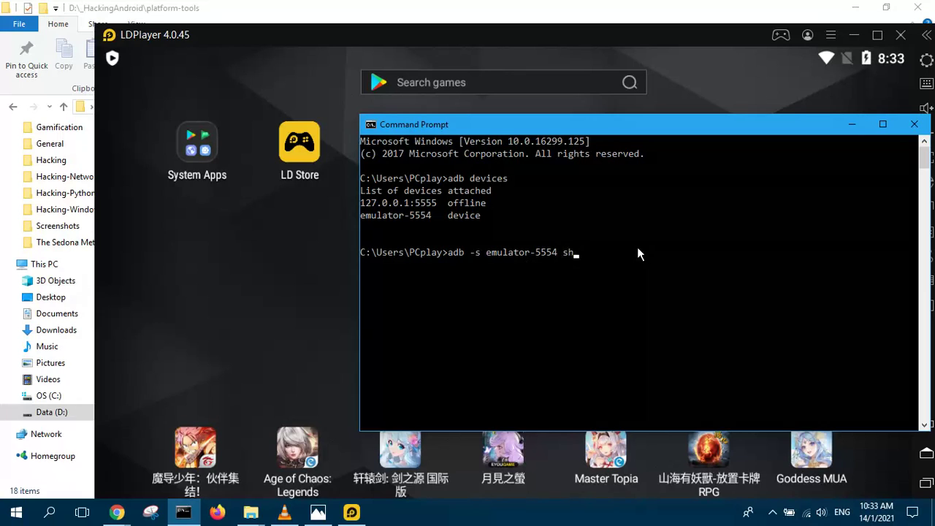
{"action": "type", "text": "ell"}
{"action": "key", "text": "Return"}
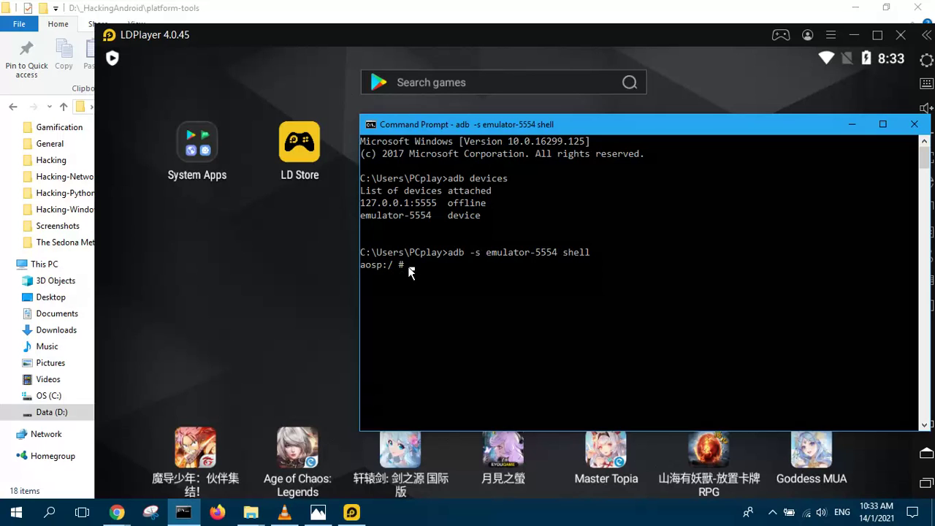
Switch to LDPlayer, check the Root permission option in Other settings, and close the settings without saving
{"action": "left_click", "coordinate": [360, 37]}
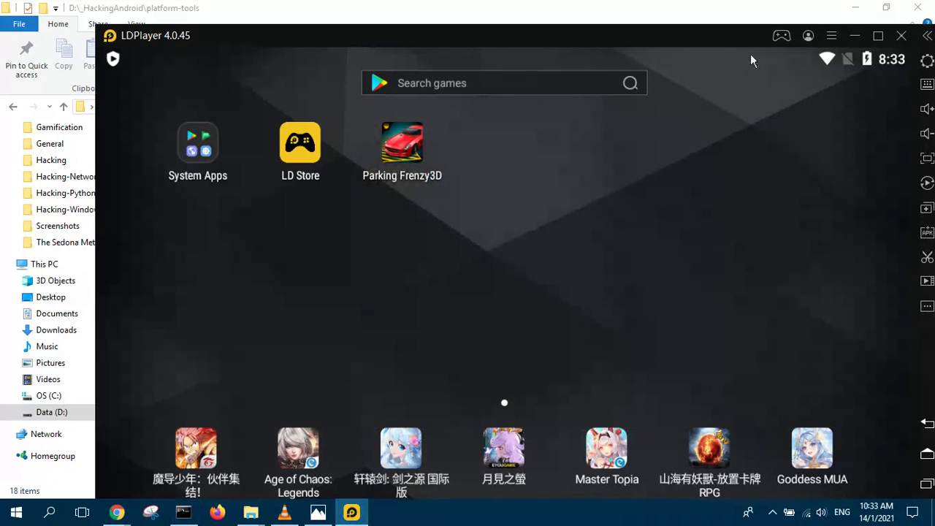
{"action": "left_click", "coordinate": [926, 60]}
{"action": "left_click", "coordinate": [317, 361]}
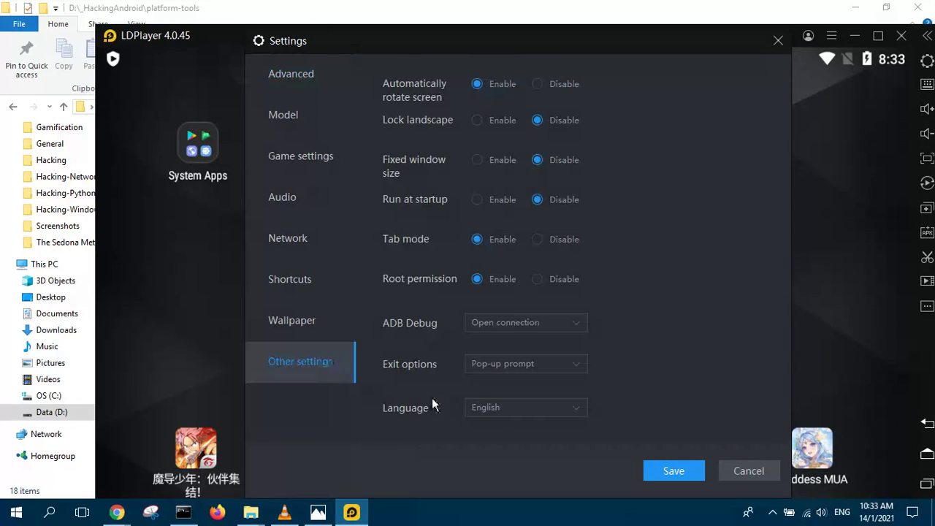
{"action": "left_click", "coordinate": [477, 278]}
{"action": "left_click", "coordinate": [727, 471]}
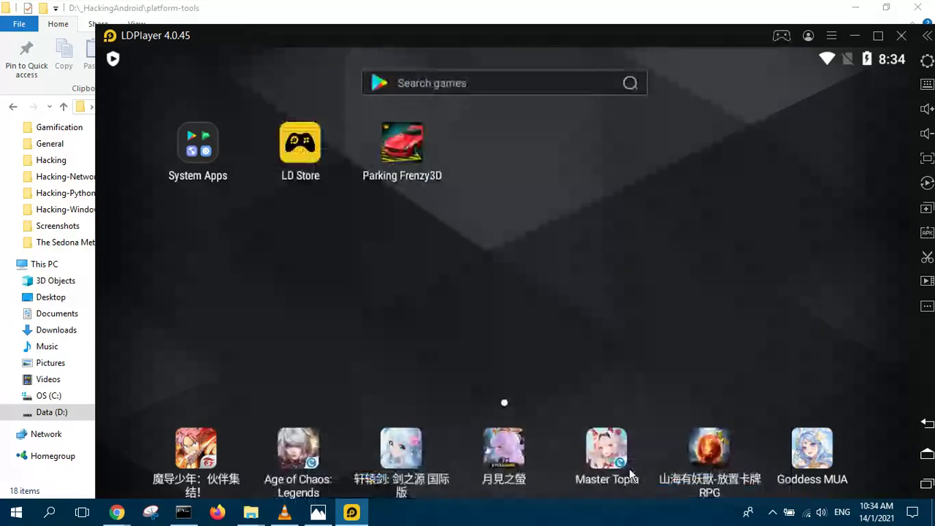
Switch back to Command Prompt and run whoami and ls in the emulator shell
{"action": "left_click", "coordinate": [184, 512]}
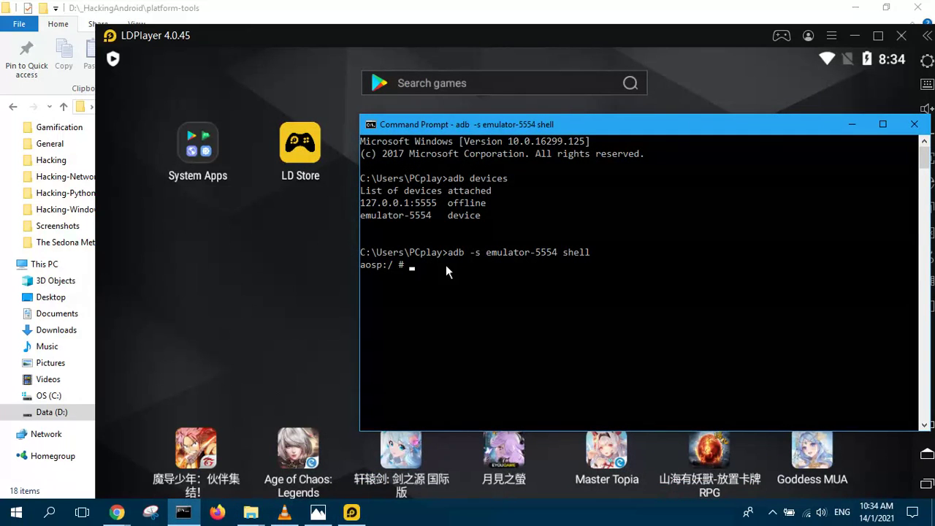
{"action": "type", "text": "whoami"}
{"action": "key", "text": "Return"}
{"action": "type", "text": "ls"}
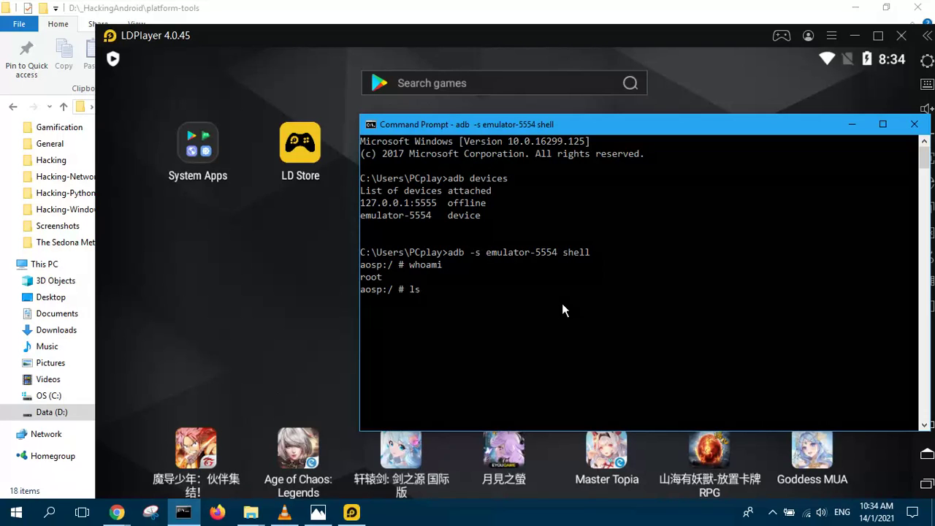
{"action": "key", "text": "Return"}
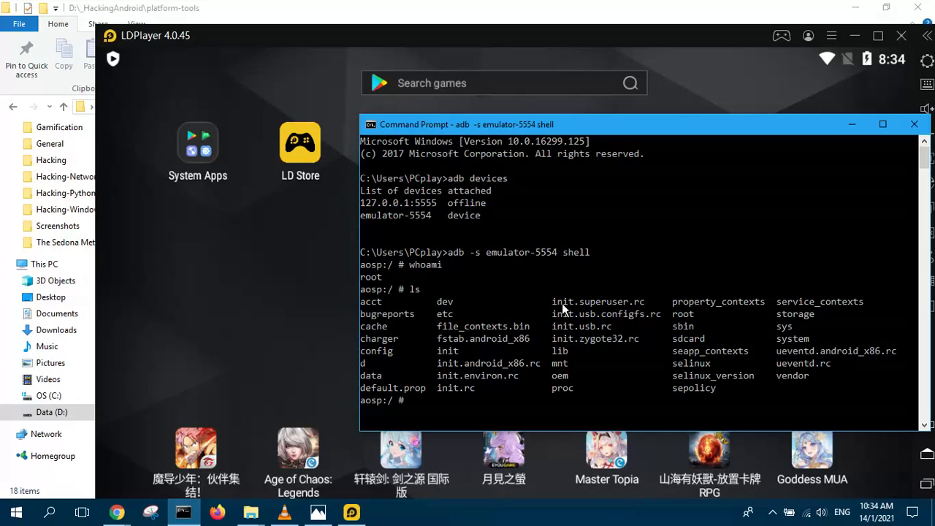
Move the Command Prompt window higher on the screen and leave the emulator shell with exit
{"action": "left_click_drag", "start_coordinate": [562, 123], "coordinate": [494, 62]}
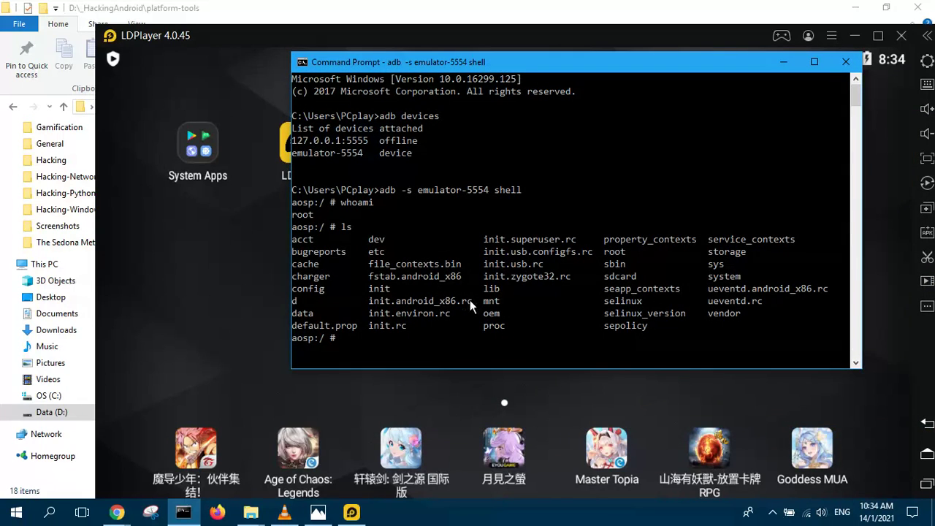
{"action": "type", "text": "exit"}
{"action": "key", "text": "Return"}
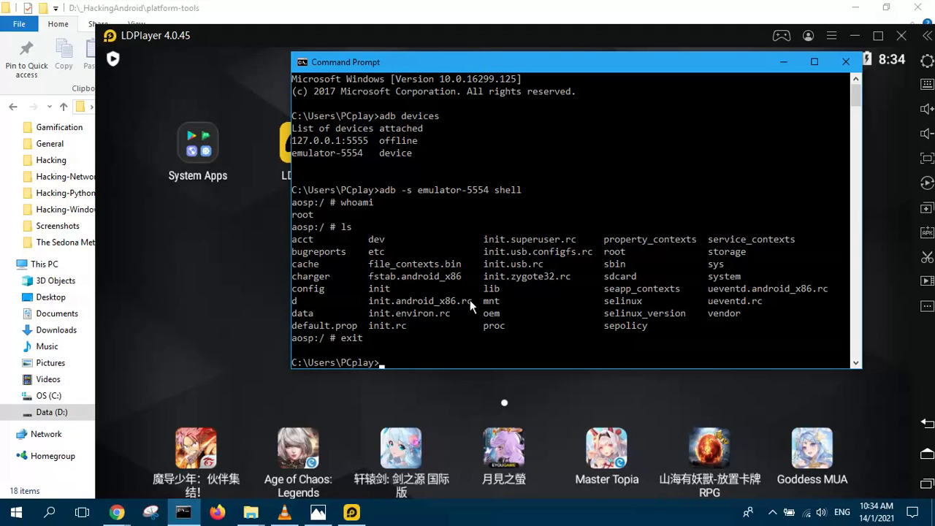